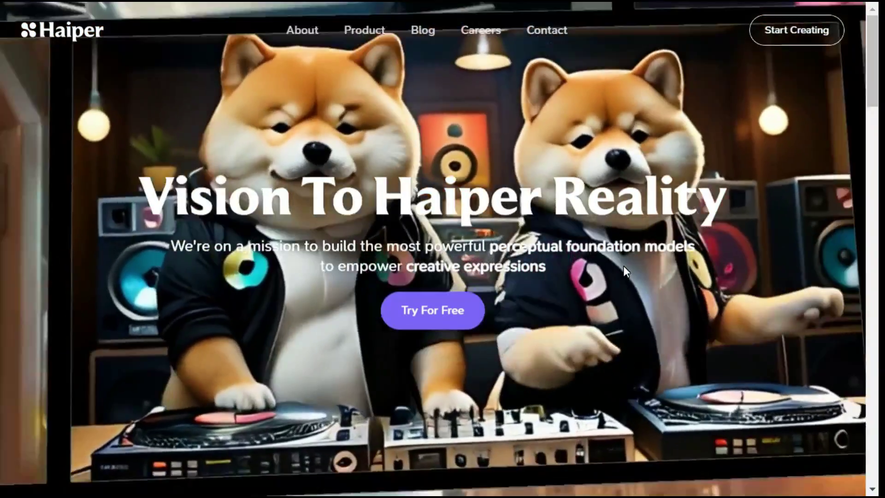
Step: Scroll the Haiper homepage, then go through Try For Free to the Explore gallery
scroll(623, 266, down, 5)
scroll(627, 274, down, 3)
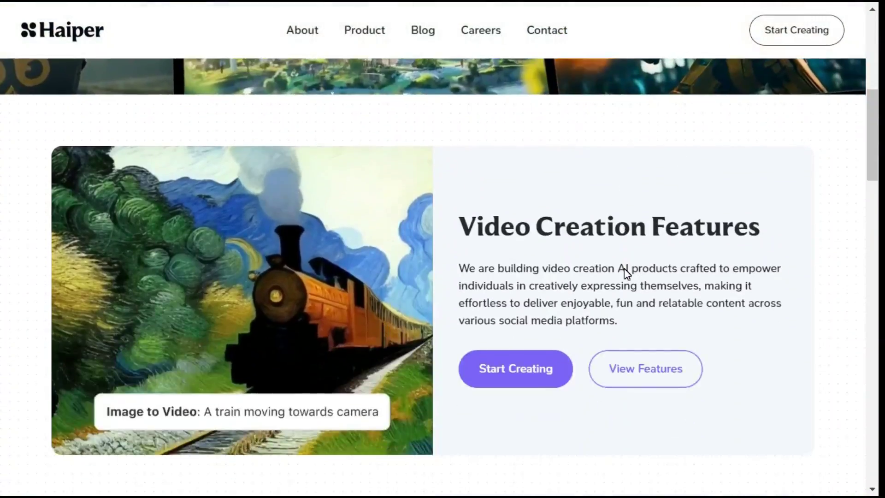
scroll(850, 264, up, 8)
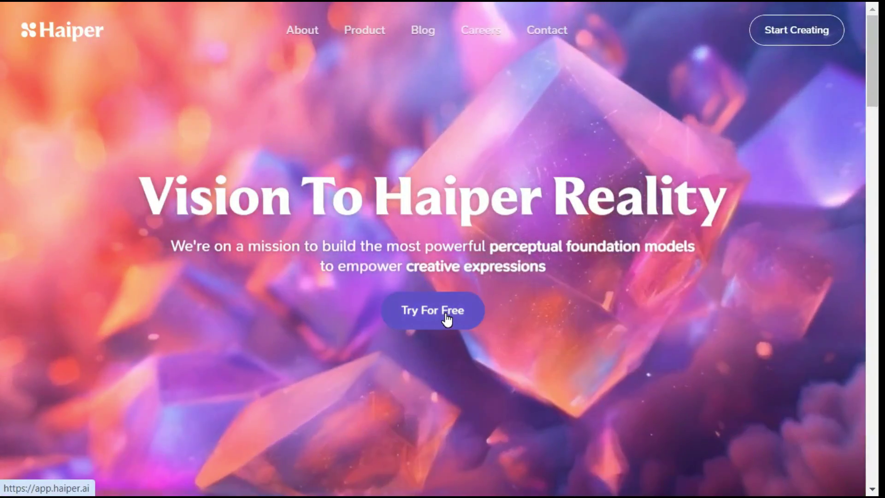
click(444, 313)
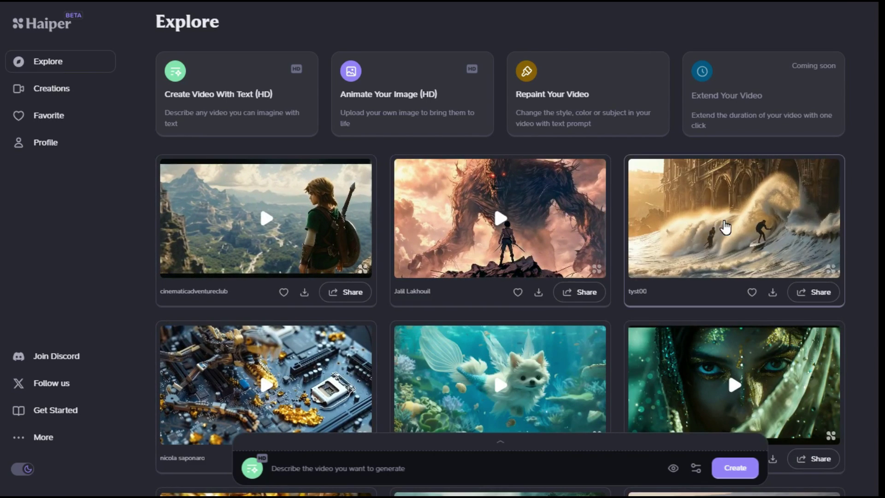
Step: View and close the tidal-wave surfers, steam train and swinging emojis videos in Explore
click(733, 214)
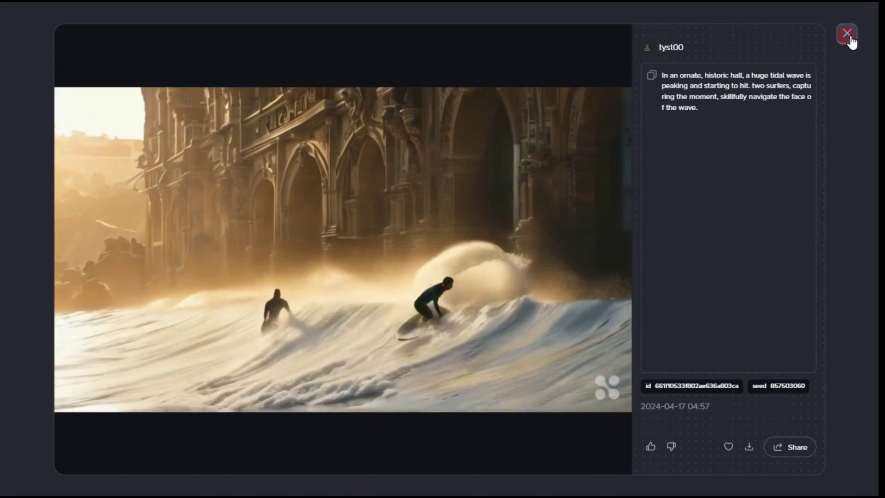
click(852, 44)
scroll(771, 300, down, 7)
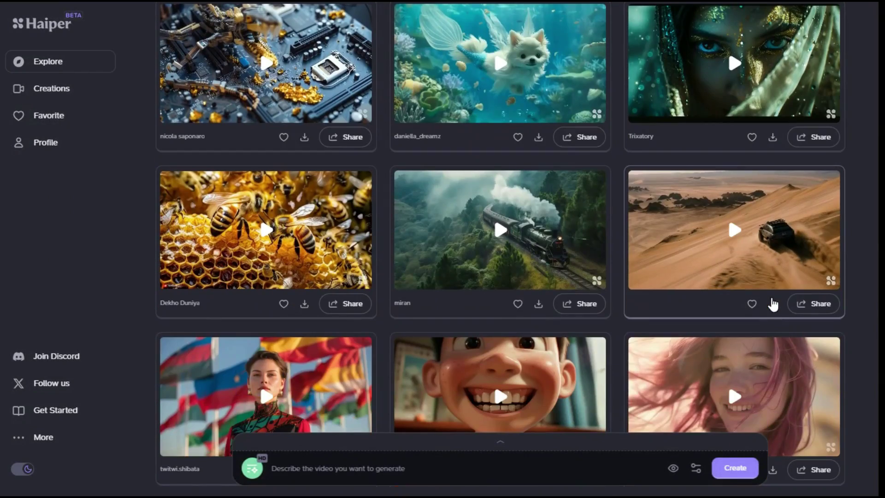
scroll(507, 253, down, 2)
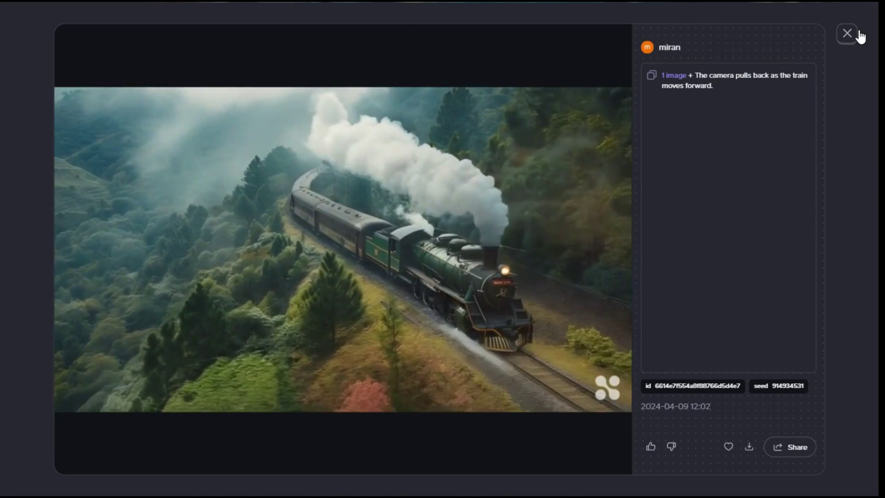
click(848, 33)
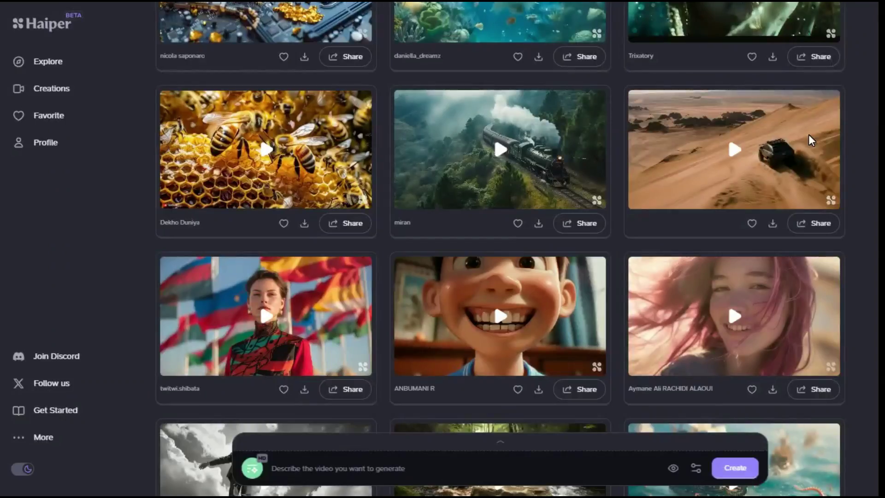
scroll(786, 228, down, 5)
scroll(785, 235, down, 7)
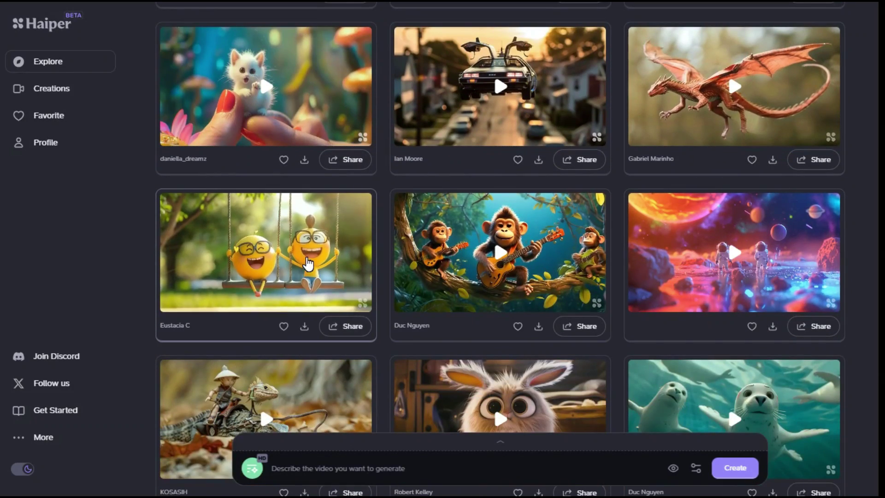
click(306, 262)
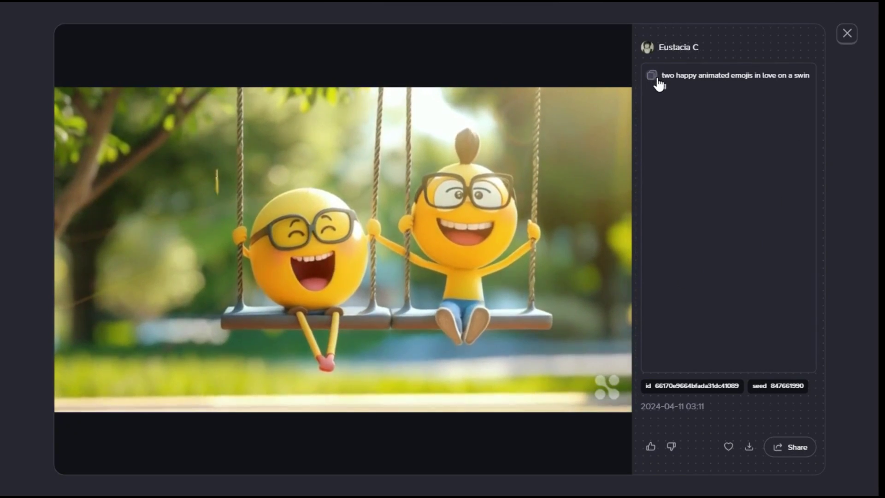
click(851, 35)
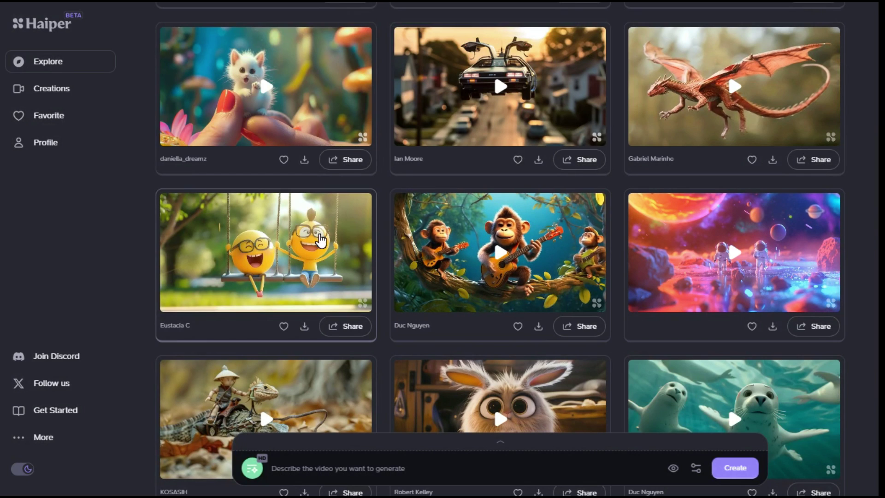
Step: On Creations, start a private 4s text video: 'Beautiful girl, walking on street, realistic'
click(62, 94)
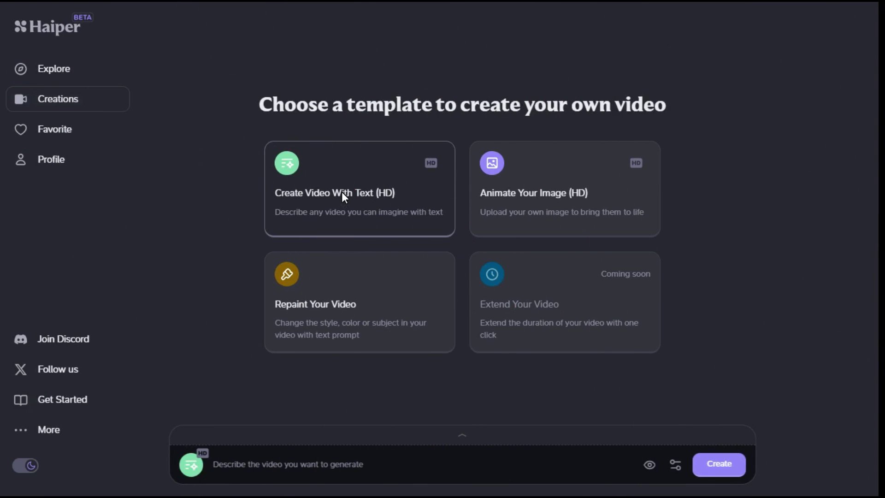
click(341, 192)
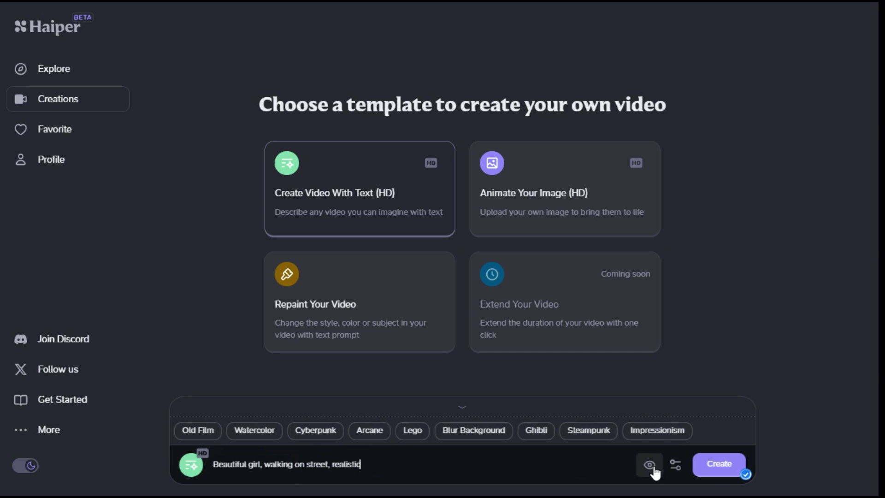
mouse_move(651, 466)
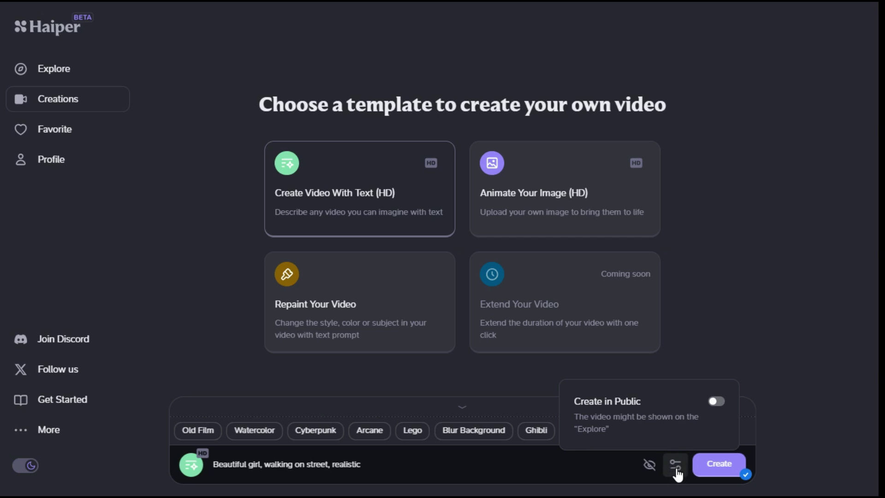
mouse_move(677, 474)
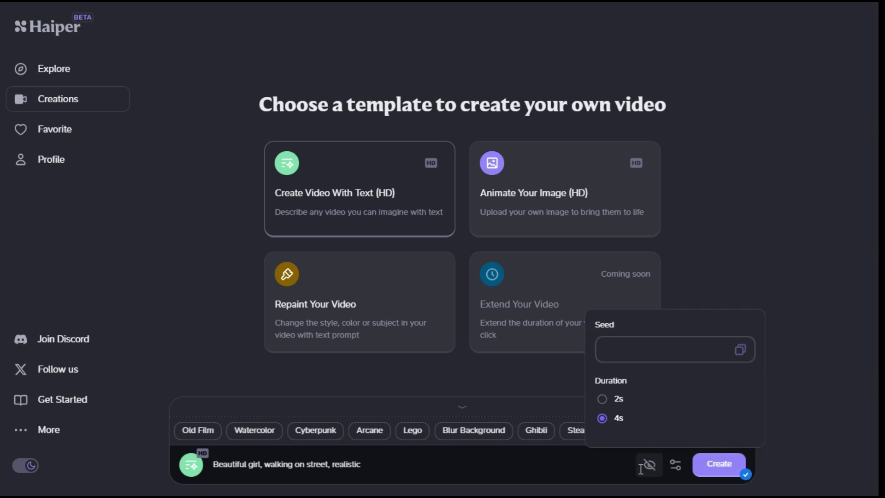
Step: Generate and play the street-walking girl video, then dismiss a prompt variation
click(720, 464)
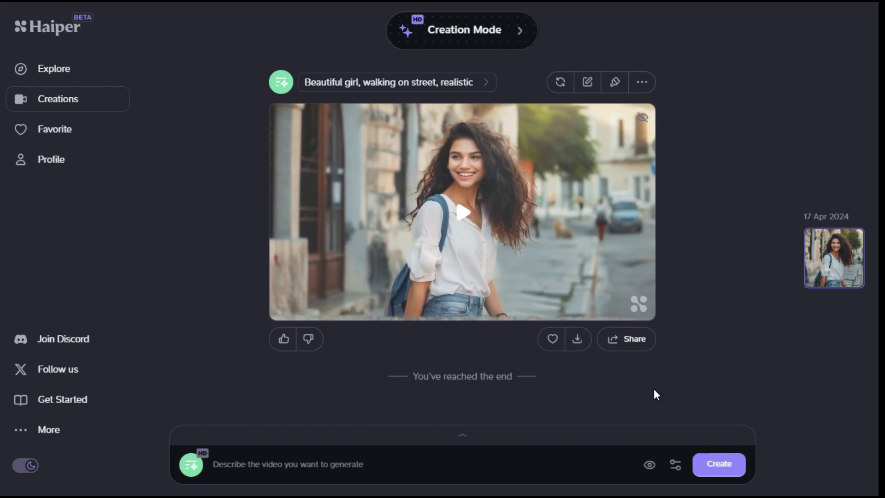
click(459, 217)
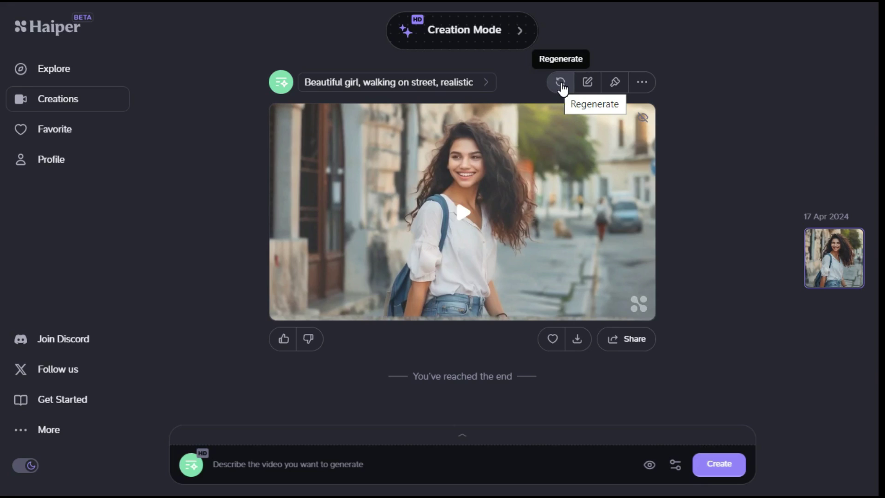
click(590, 84)
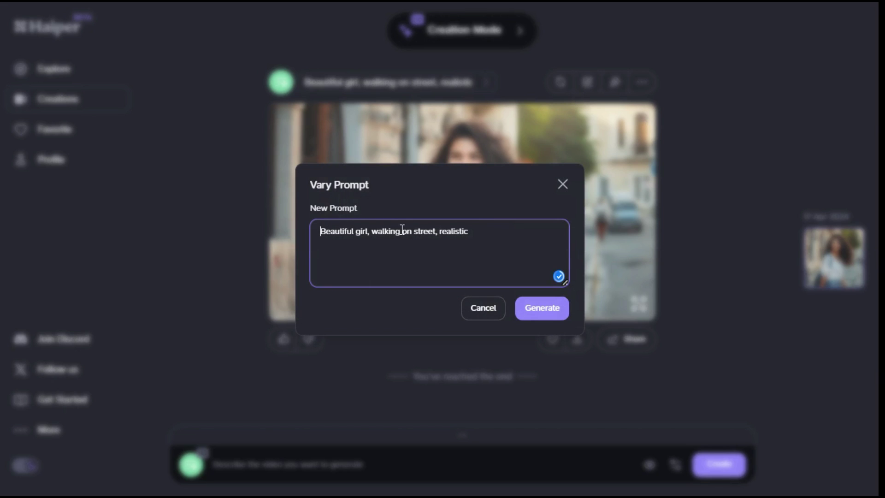
click(564, 184)
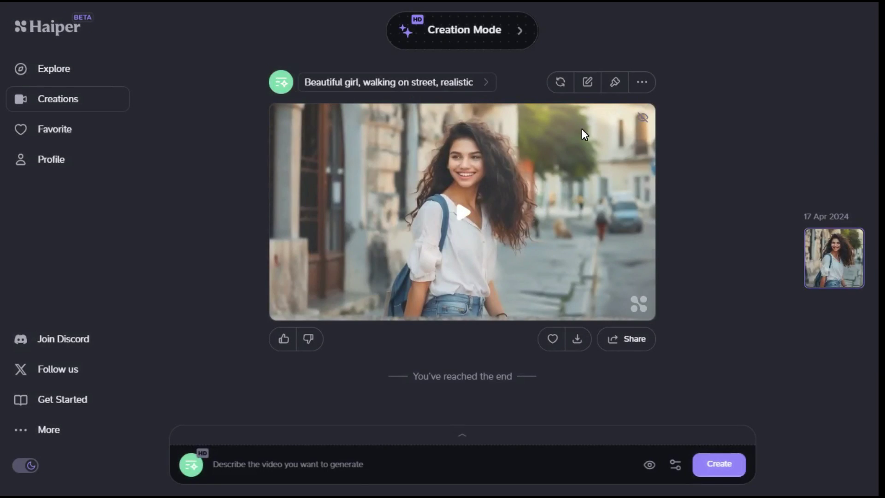
Step: Check the repaint and more-options menus, then favourite the street video with the heart
click(617, 83)
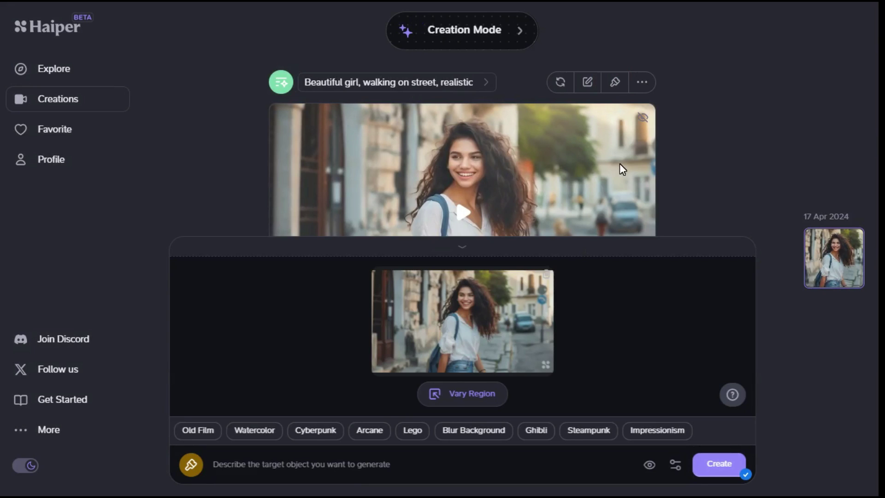
click(643, 83)
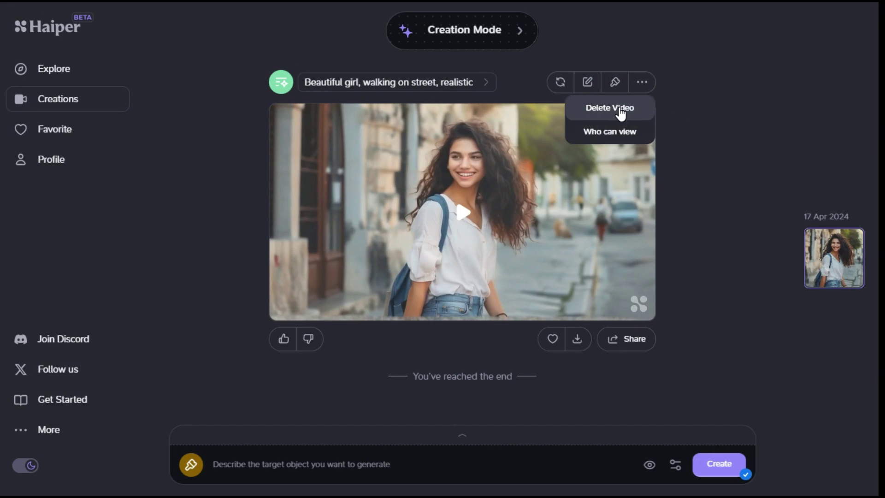
click(528, 350)
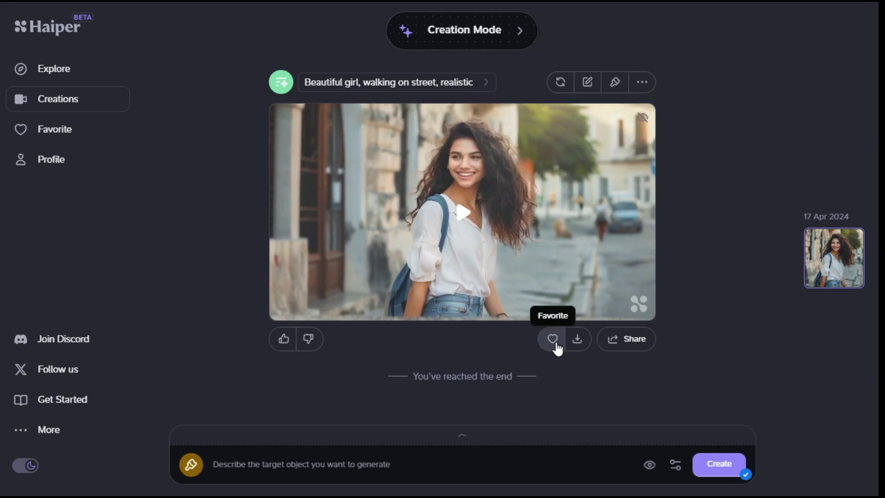
click(554, 340)
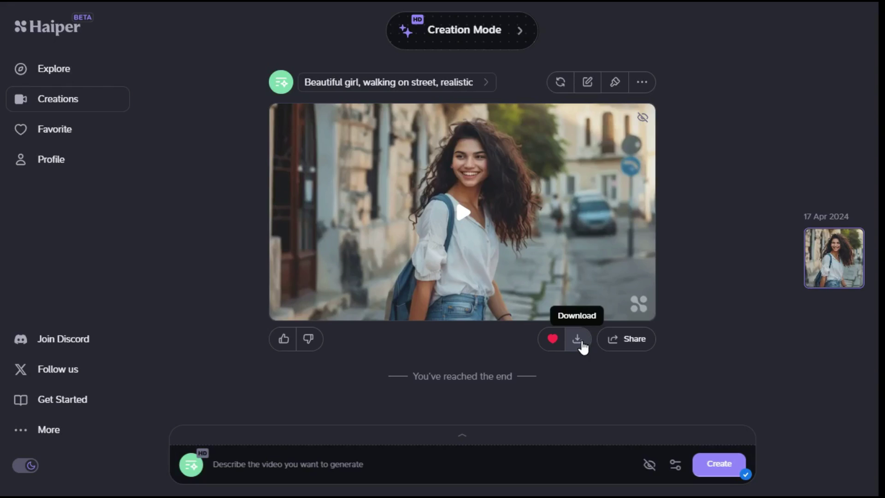
Step: Generate a 4s video from the prompt 'Jungle background waterfall'
click(282, 473)
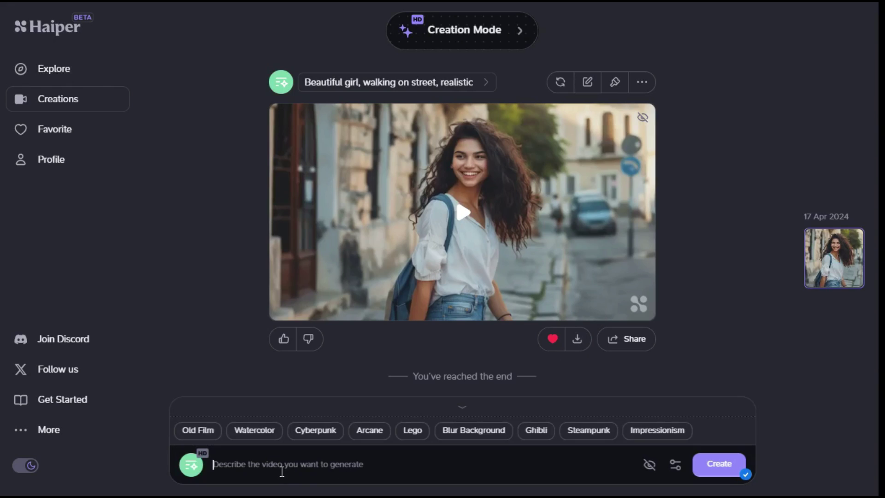
text(Jungle background waterfall)
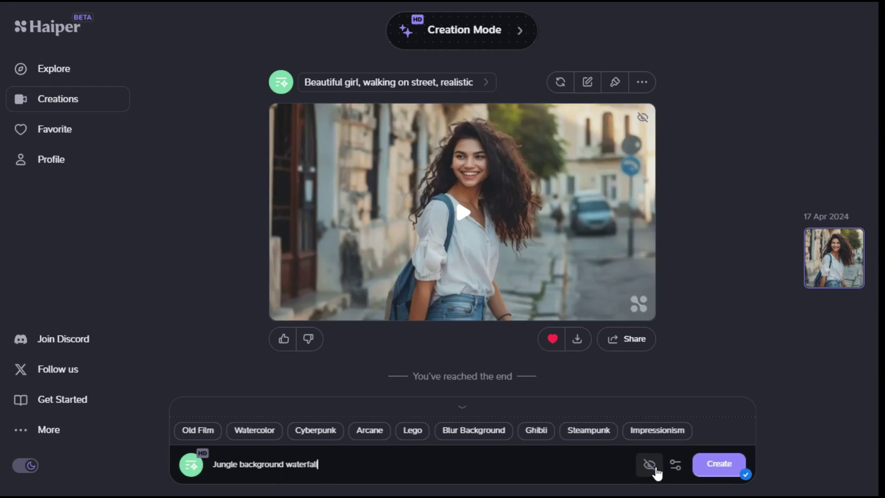
click(681, 467)
click(713, 465)
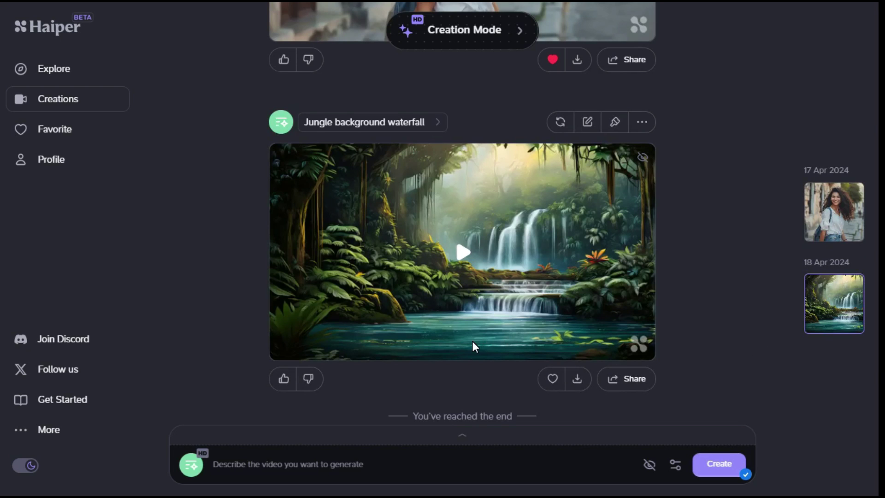
Step: Play, pause, then watch the jungle waterfall video full screen
click(463, 251)
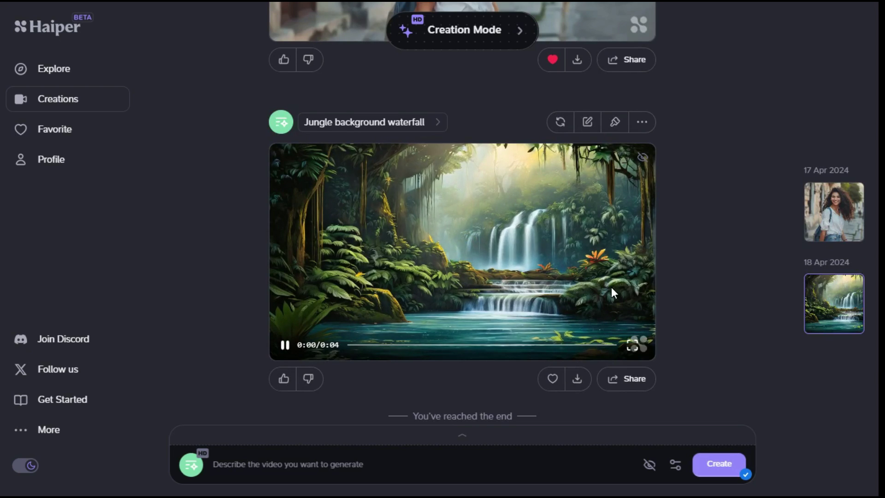
click(644, 355)
click(634, 345)
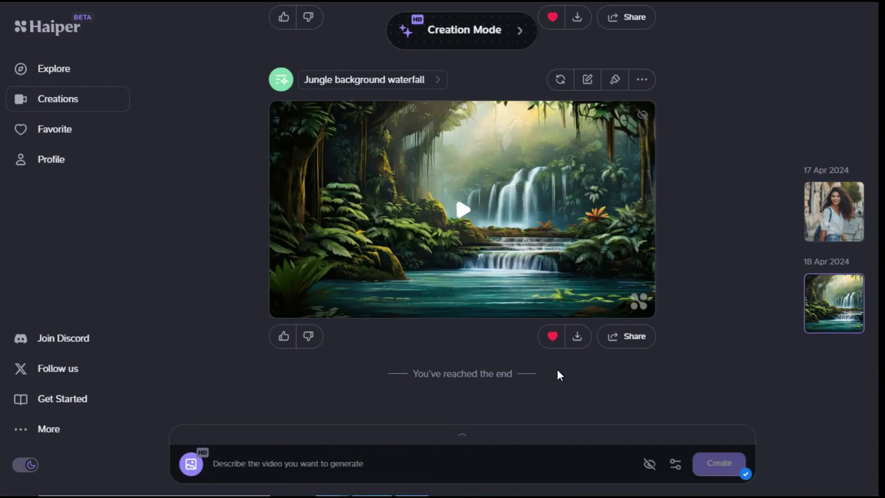
Step: Switch to Animate Your Image mode and upload the image file '1'
click(509, 31)
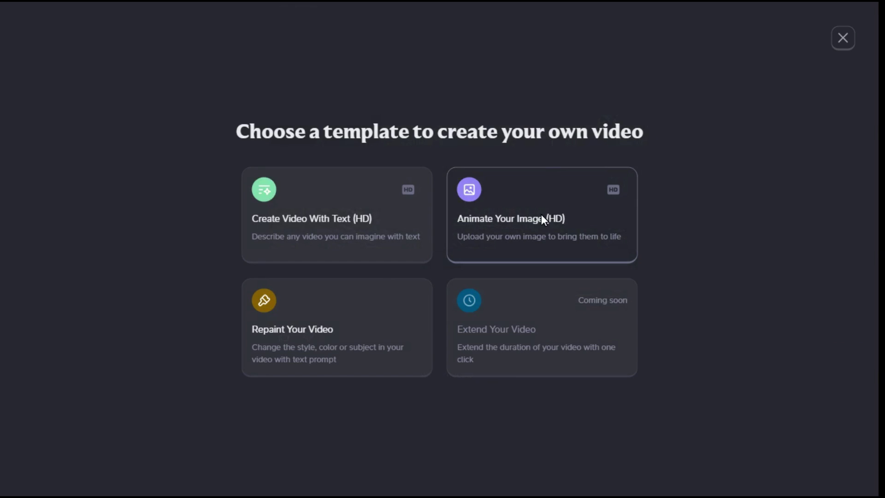
click(517, 219)
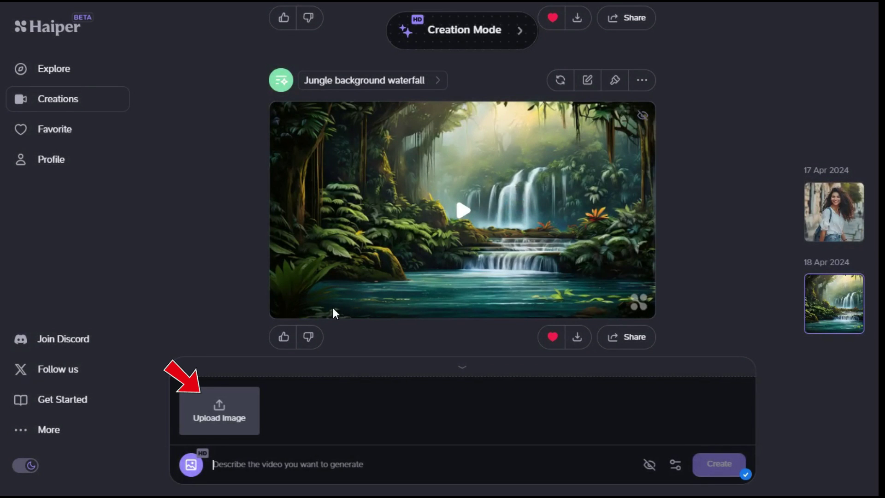
click(240, 407)
double_click(203, 117)
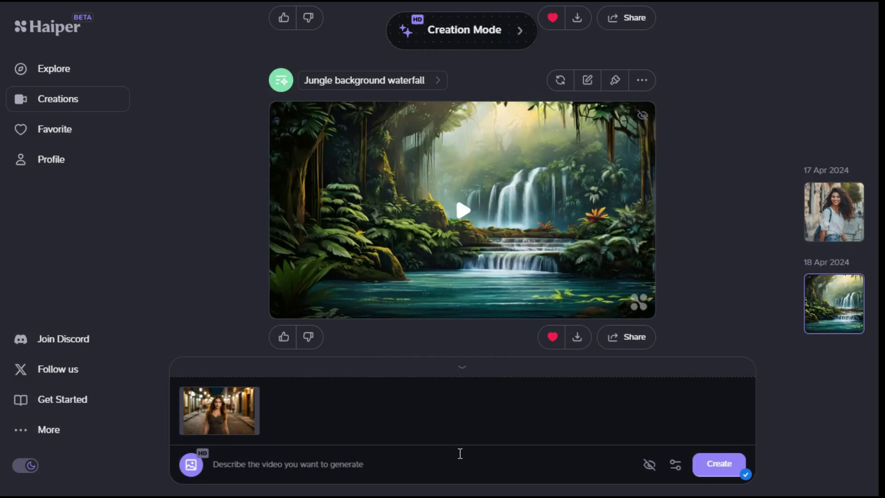
Step: Keep the animation duration at 4s in the seed and duration settings
click(311, 465)
click(676, 466)
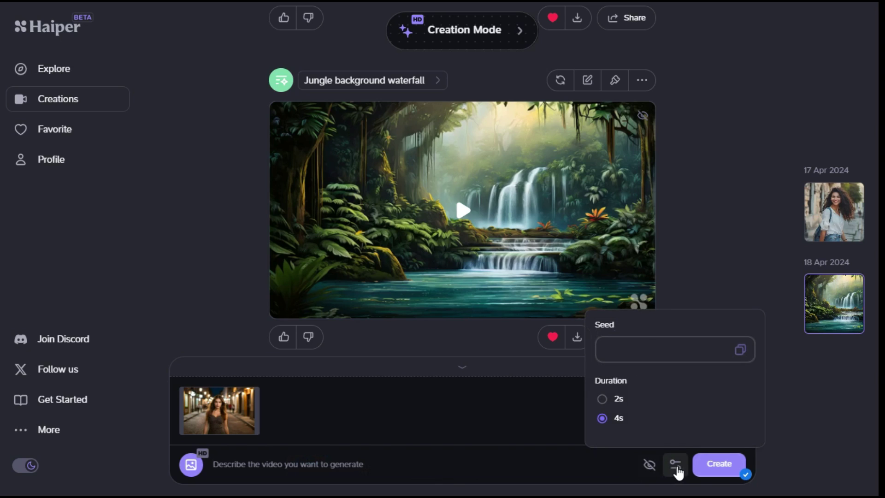
click(603, 419)
click(770, 459)
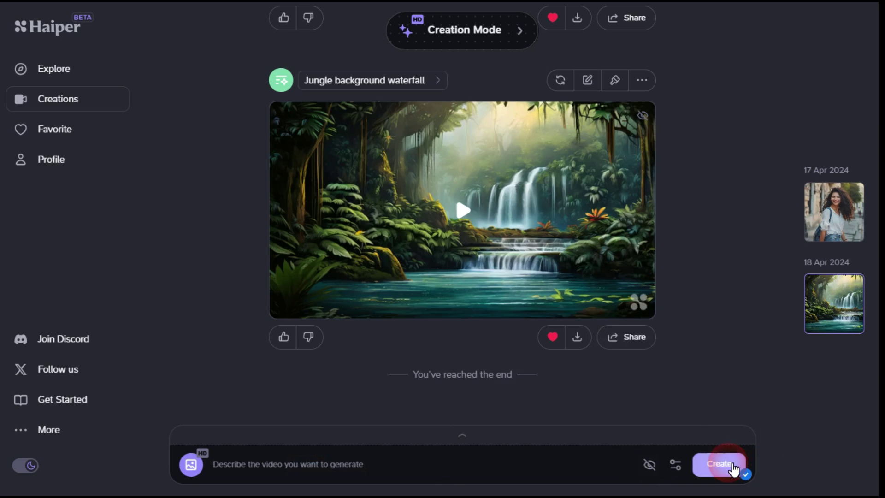
Step: Generate a video from the uploaded image '1' and play it
click(718, 464)
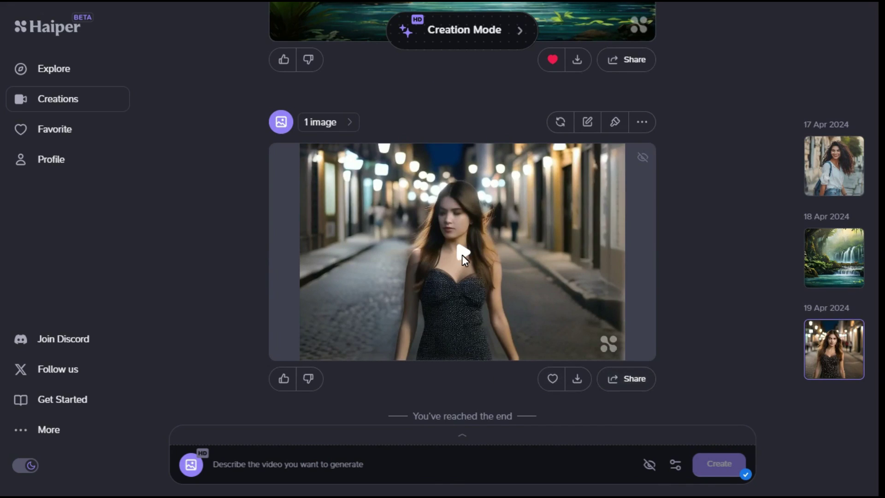
mouse_move(400, 288)
click(285, 346)
Step: Regenerate the video from the same image and pause the new version
click(562, 123)
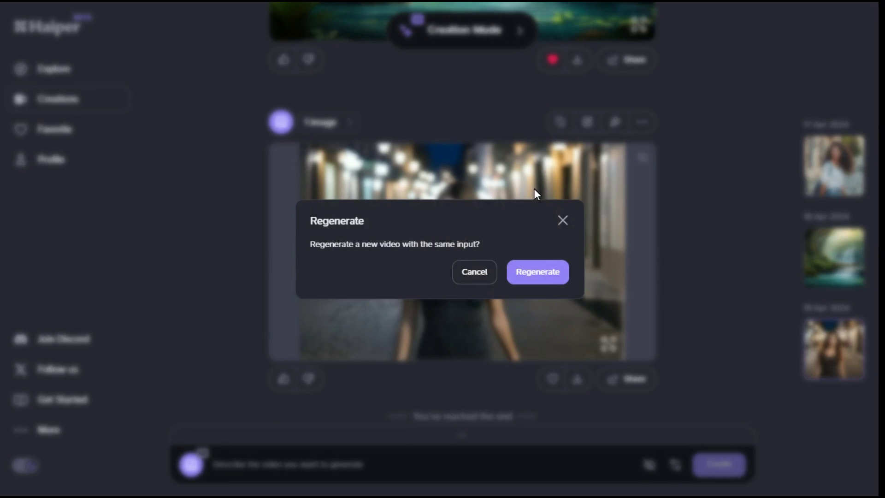
click(535, 275)
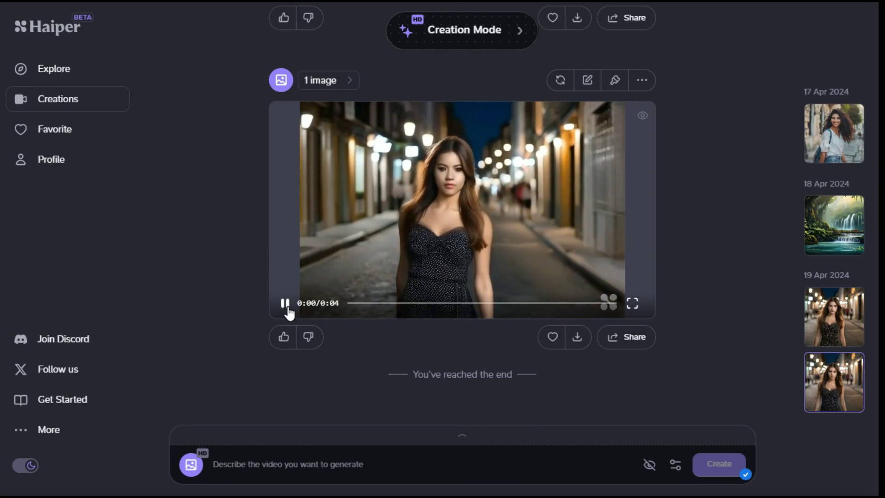
click(291, 304)
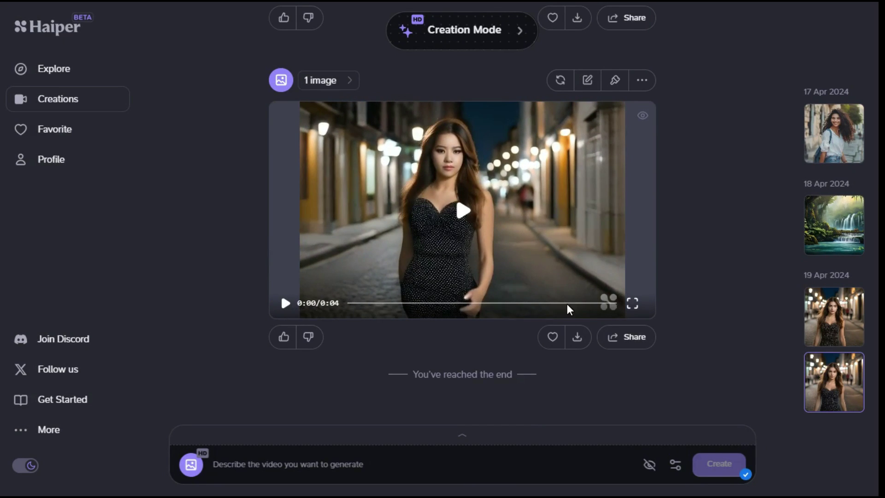